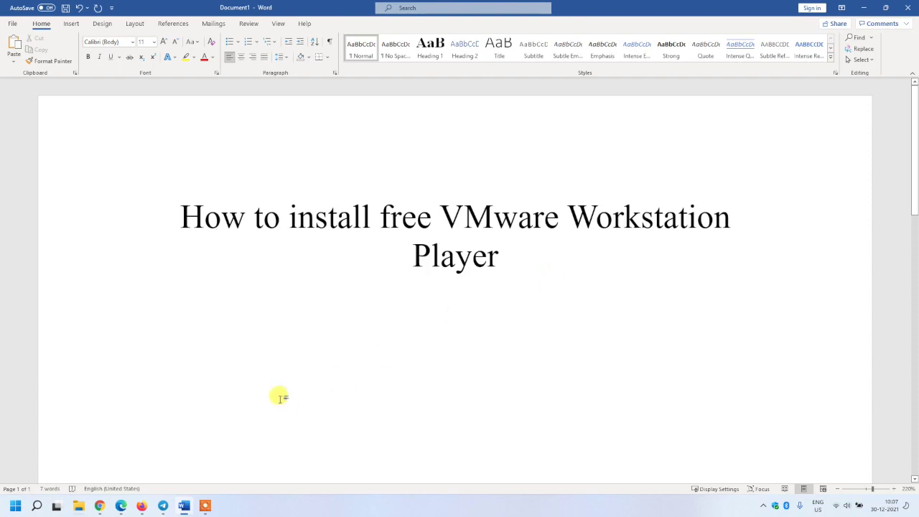
Step: Load google.com in Firefox
{"action": "left_click", "coordinate": [144, 508]}
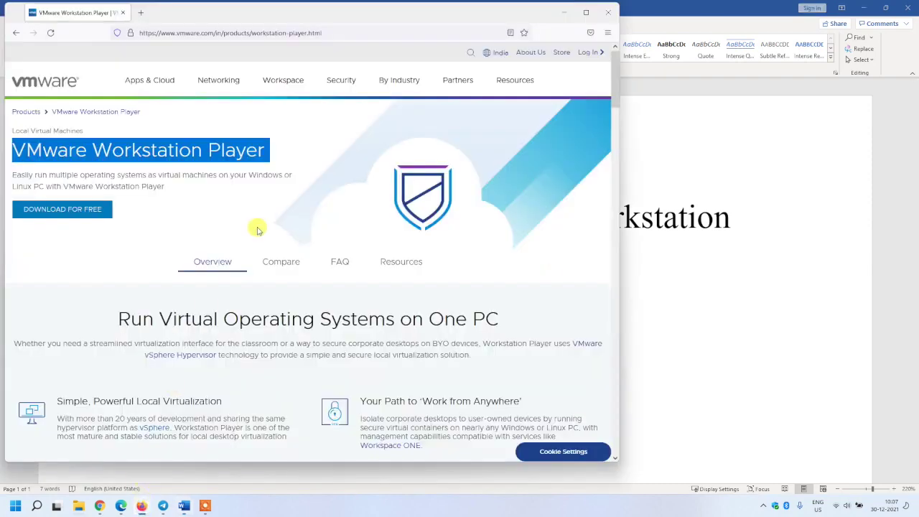
{"action": "left_click", "coordinate": [223, 31]}
{"action": "type", "text": "google.com/"}
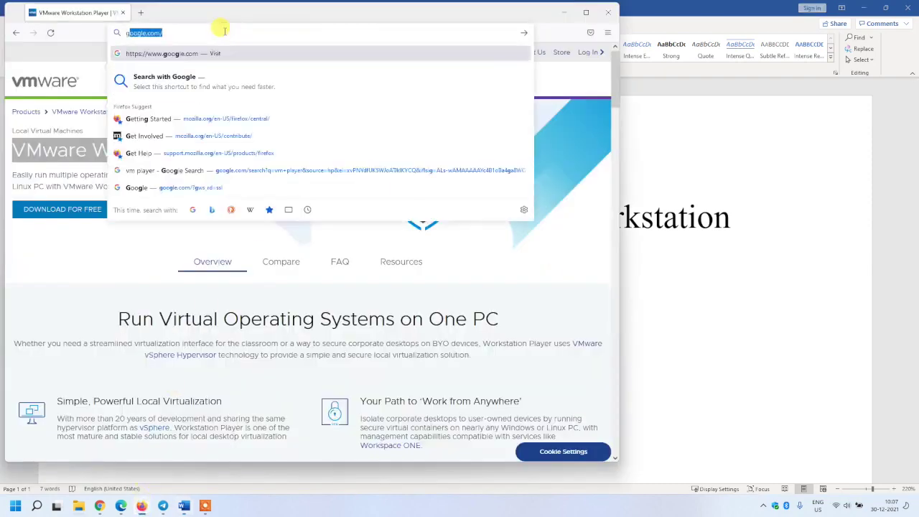
{"action": "key", "text": "Return"}
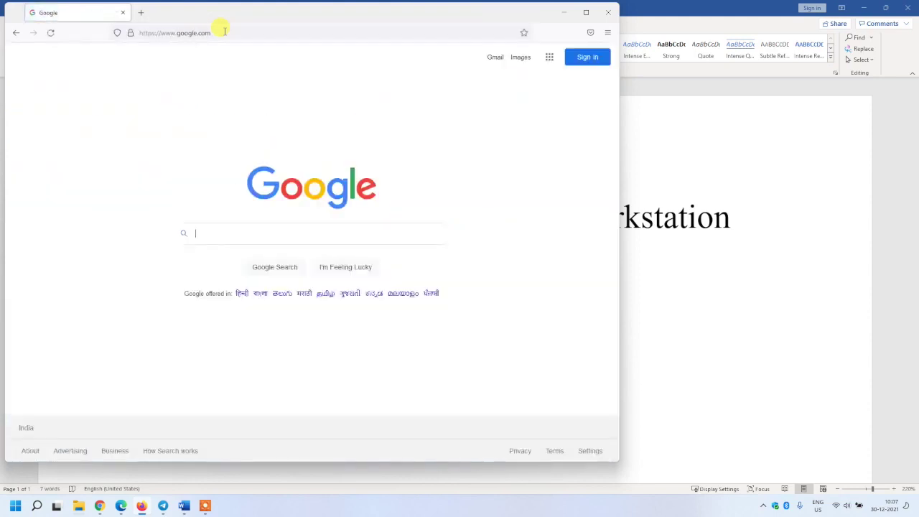
Step: Search for 'vmware workstation player' and open the Download VMware Workstation Player result
{"action": "type", "text": "vmware "}
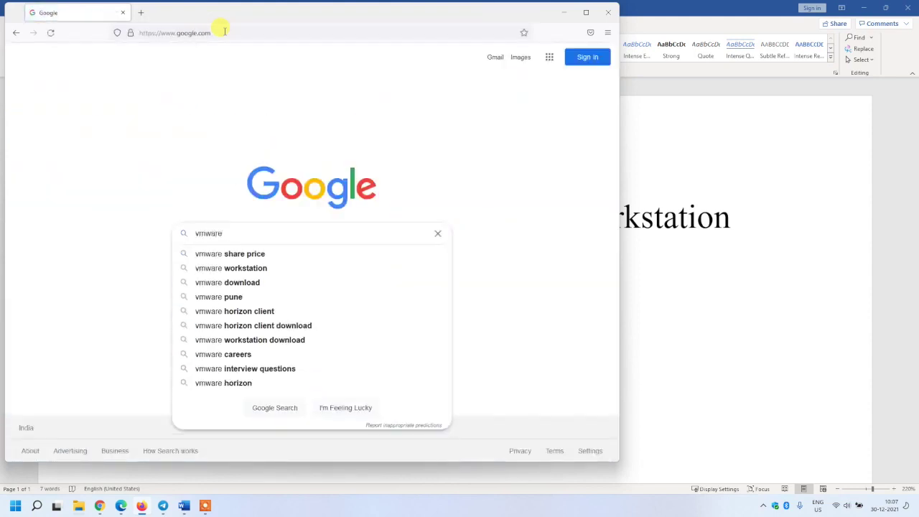
{"action": "type", "text": "workstation"}
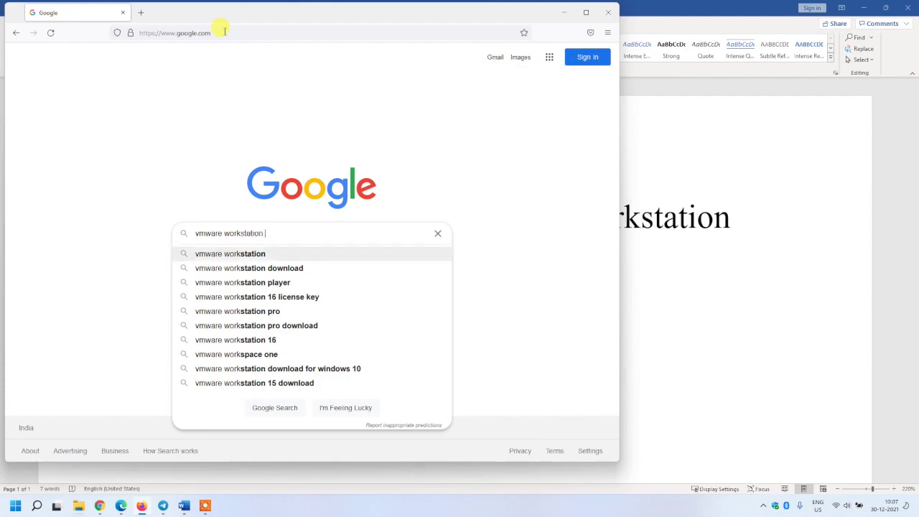
{"action": "key", "text": "Down"}
{"action": "key", "text": "Down"}
{"action": "key", "text": "Return"}
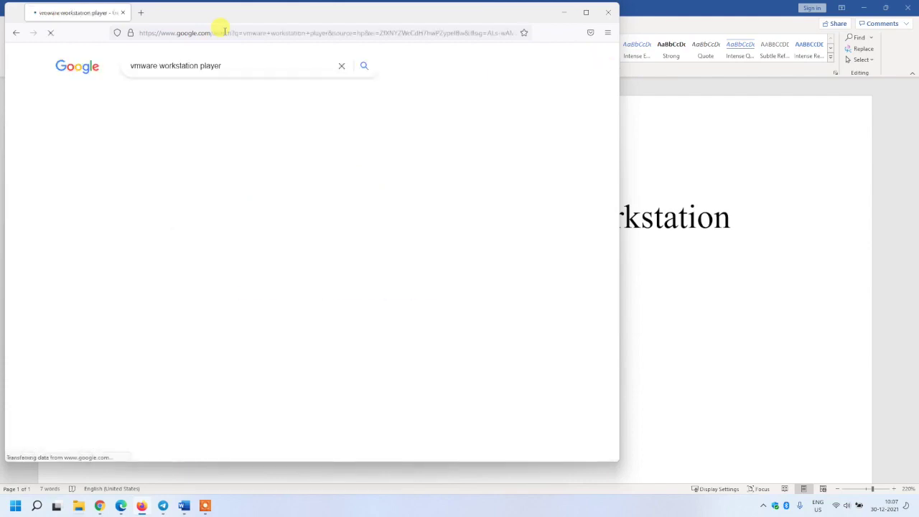
{"action": "left_click", "coordinate": [179, 146]}
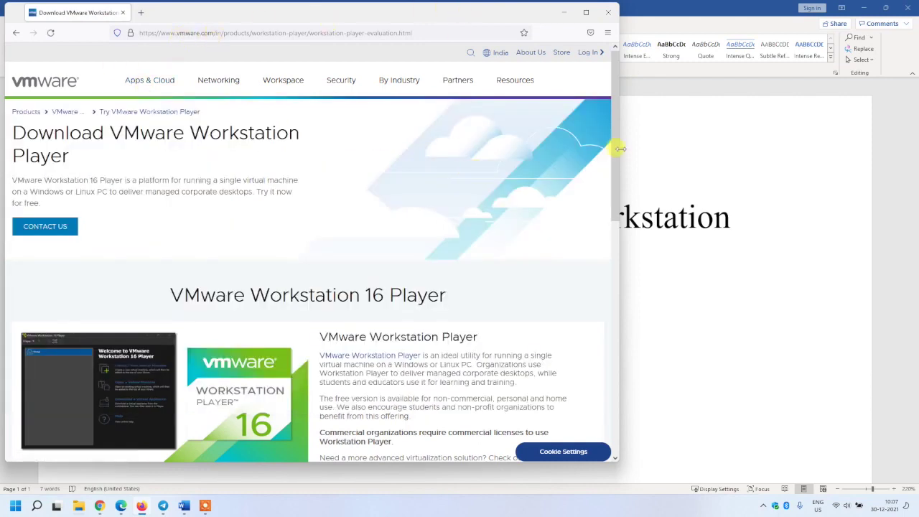
{"action": "mouse_move", "coordinate": [615, 143]}
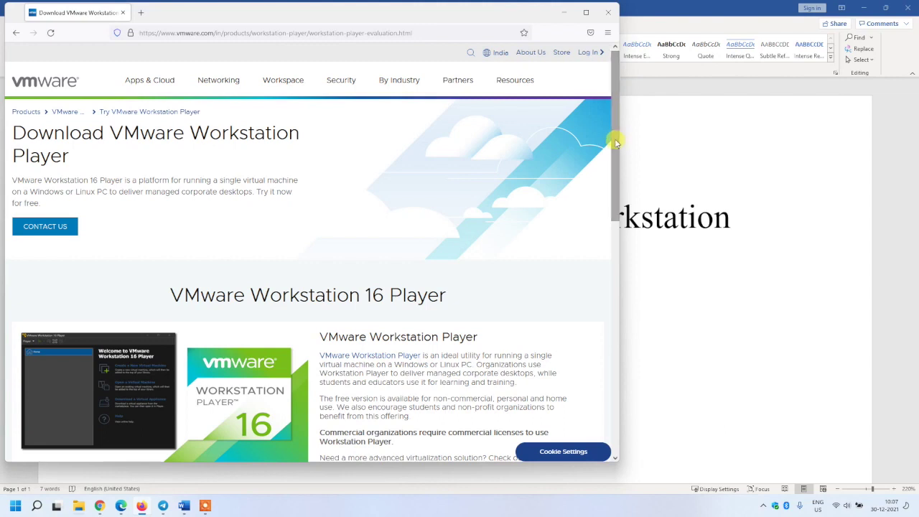
Step: Download the Windows version of VMware Workstation Player
{"action": "left_click_drag", "start_coordinate": [616, 142], "coordinate": [610, 225]}
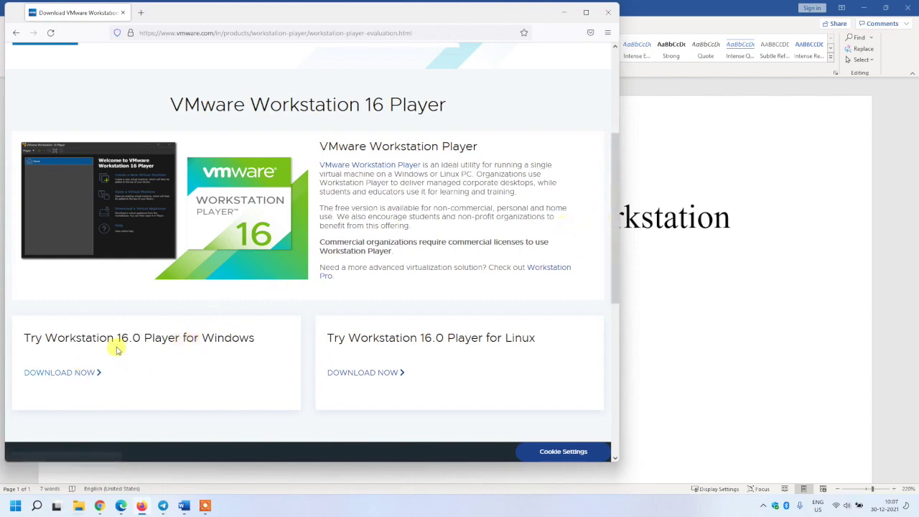
{"action": "scroll", "coordinate": [219, 348], "scroll_direction": "down", "scroll_amount": 3}
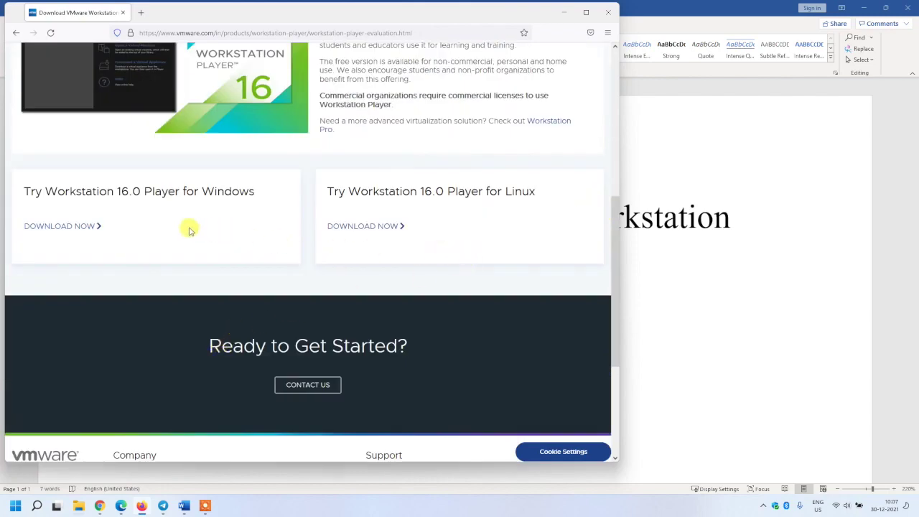
{"action": "left_click", "coordinate": [86, 226]}
{"action": "scroll", "coordinate": [216, 219], "scroll_direction": "up", "scroll_amount": 2}
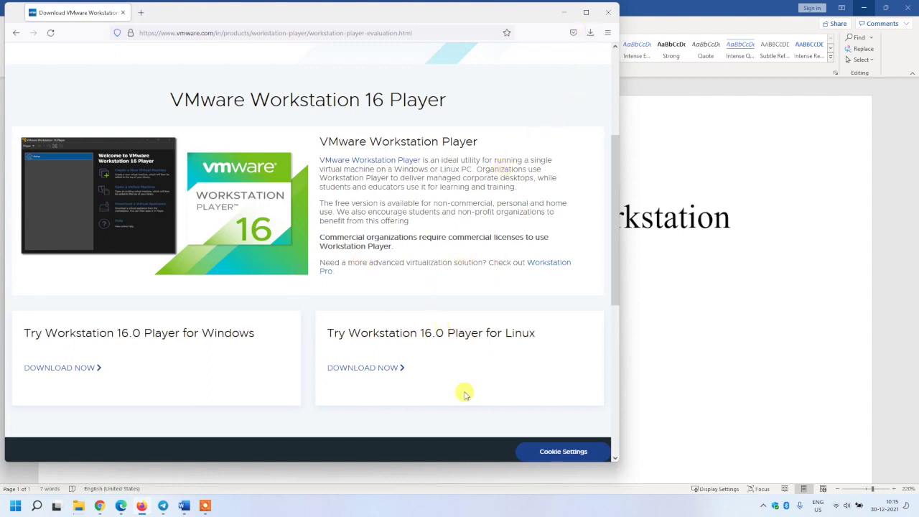
Step: Launch the downloaded installer from the downloads panel and bring its setup wizard forward
{"action": "left_click", "coordinate": [590, 33]}
{"action": "left_click", "coordinate": [460, 55]}
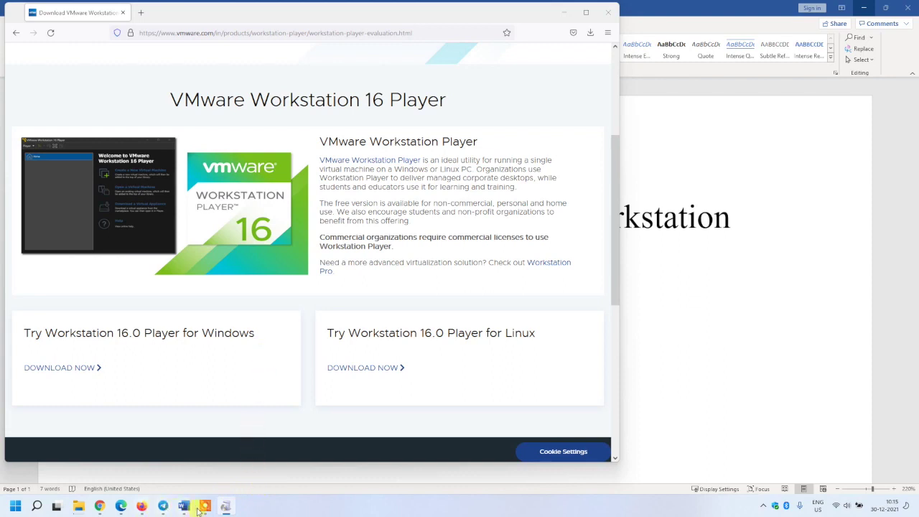
{"action": "left_click", "coordinate": [224, 508]}
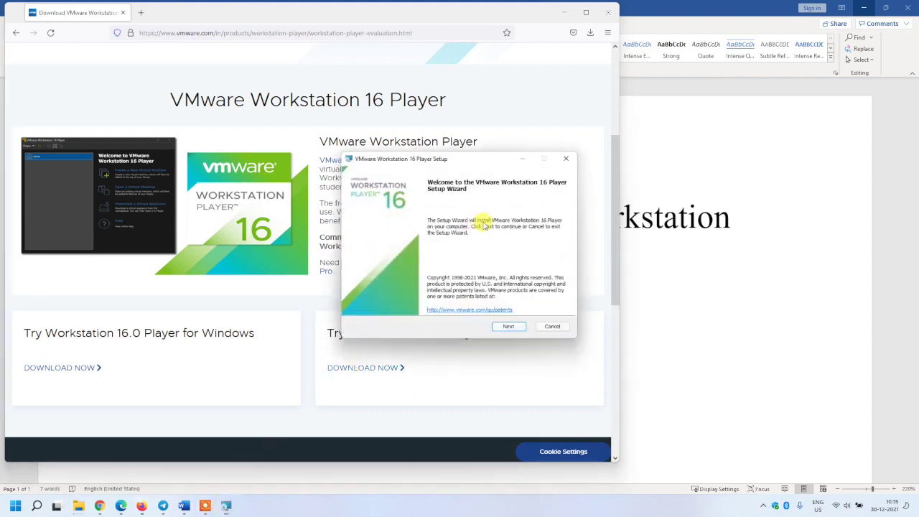
Step: Install Workstation 16 Player with the licence accepted and the Enhanced Keyboard Driver included
{"action": "left_click", "coordinate": [506, 325]}
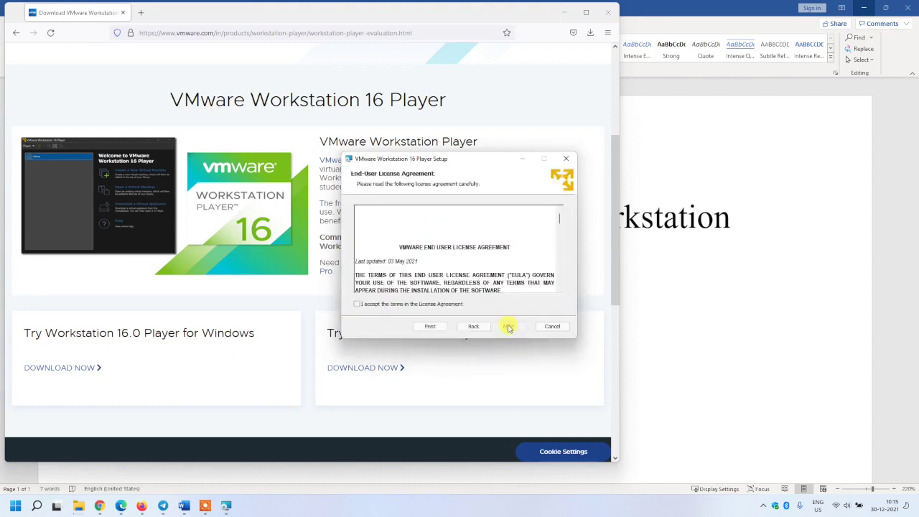
{"action": "left_click", "coordinate": [402, 305]}
{"action": "left_click", "coordinate": [503, 326]}
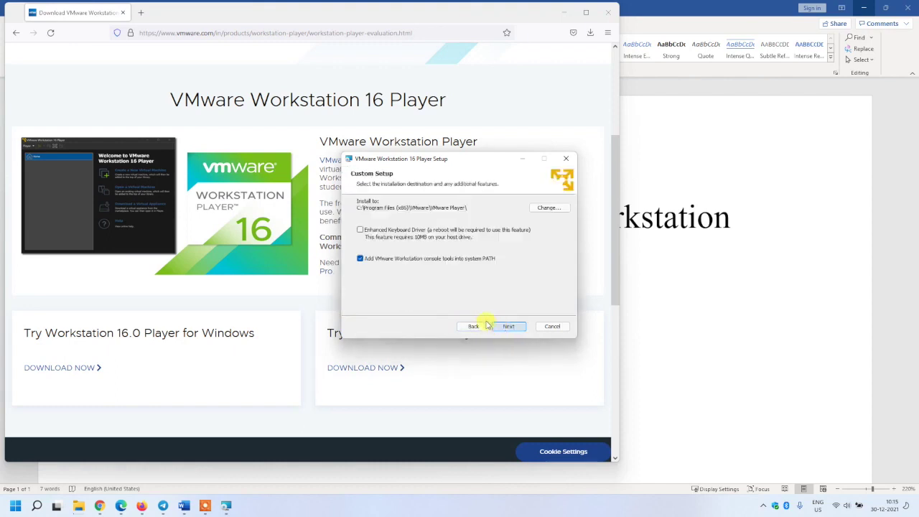
{"action": "left_click", "coordinate": [360, 230]}
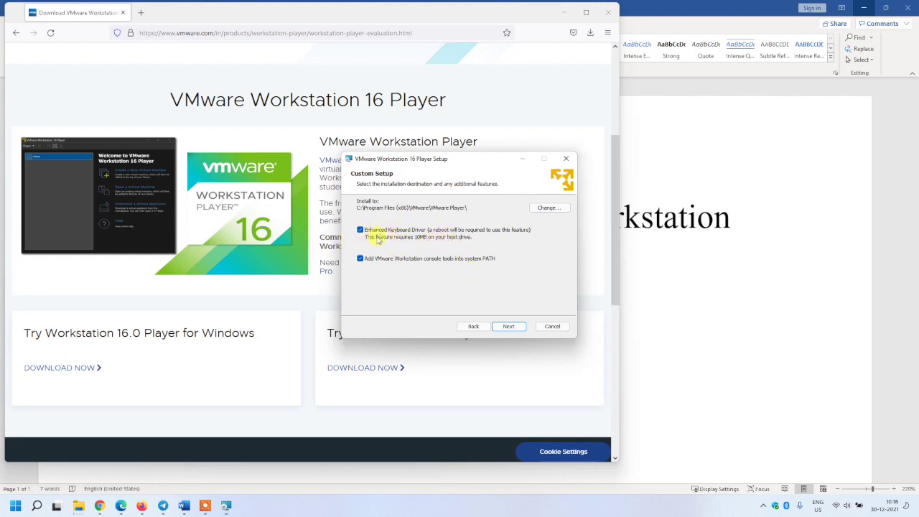
{"action": "left_click", "coordinate": [507, 325]}
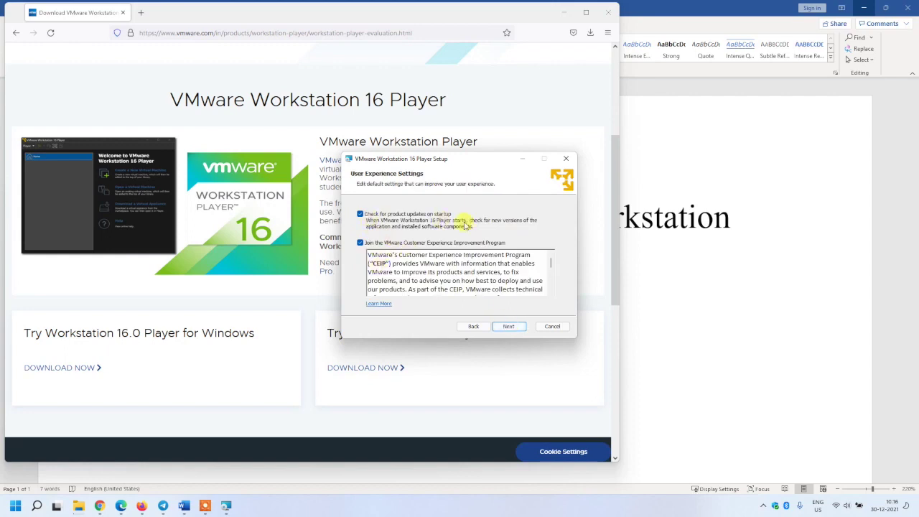
{"action": "left_click", "coordinate": [510, 329]}
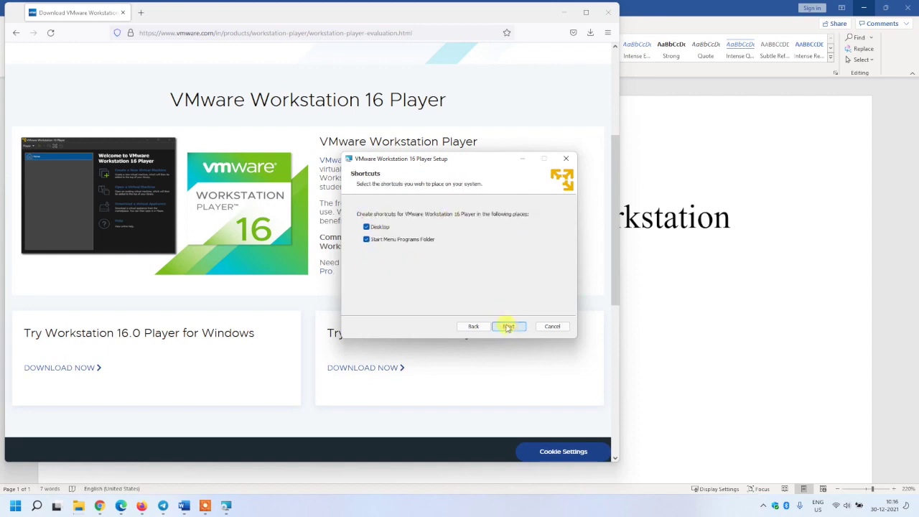
{"action": "left_click", "coordinate": [508, 327]}
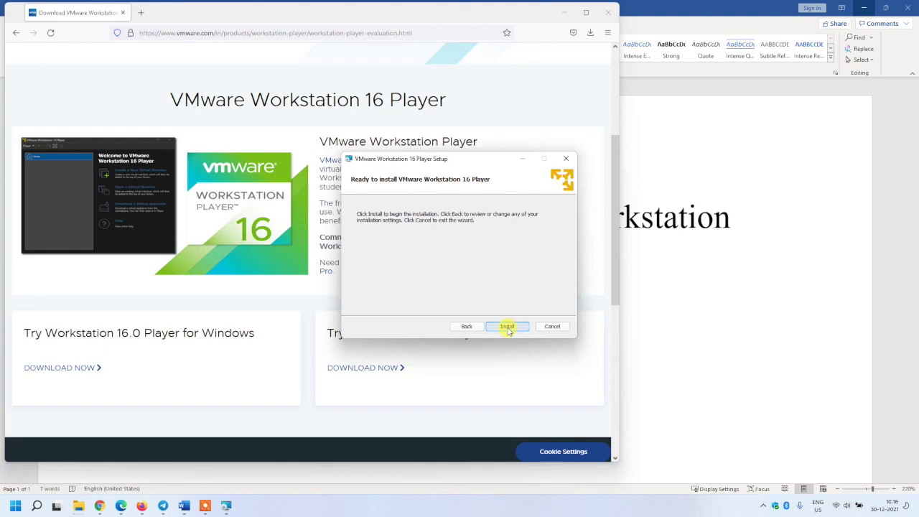
{"action": "left_click", "coordinate": [507, 327]}
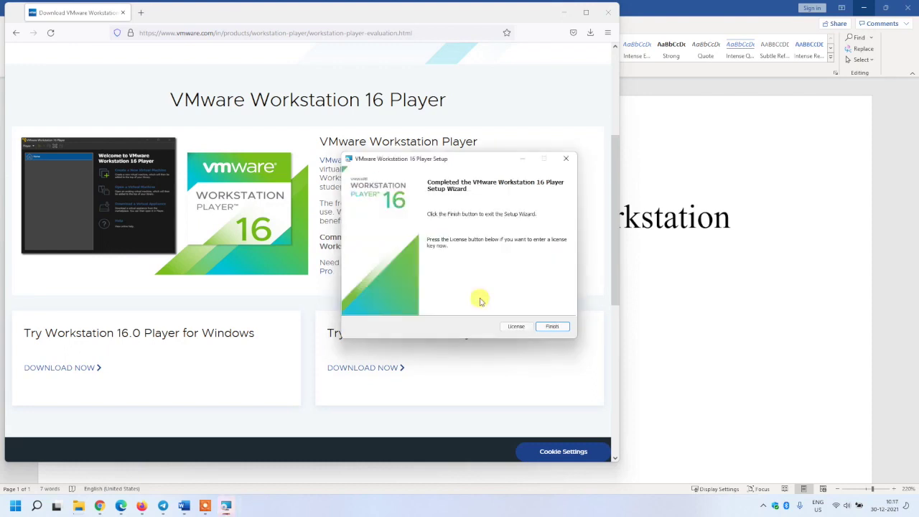
Step: Close the finished setup, postpone the restart, and minimize the browser and Word windows
{"action": "left_click", "coordinate": [555, 329]}
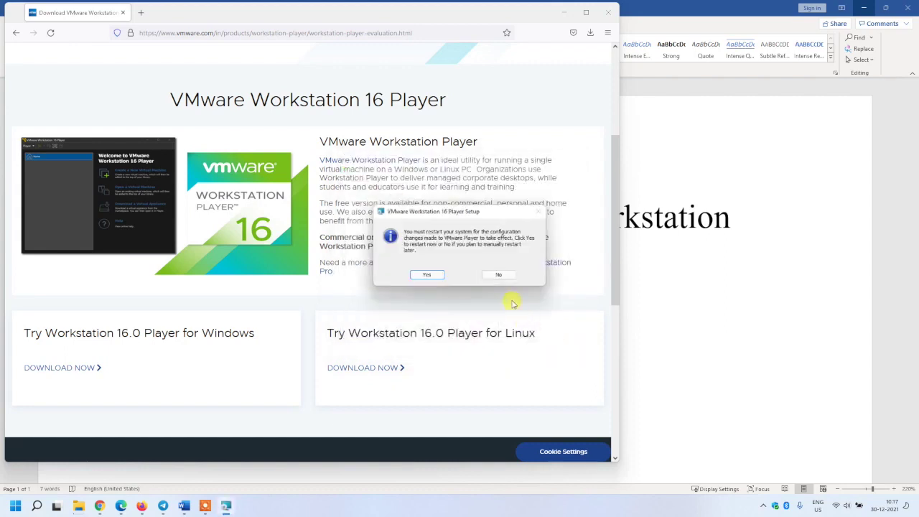
{"action": "left_click", "coordinate": [499, 275]}
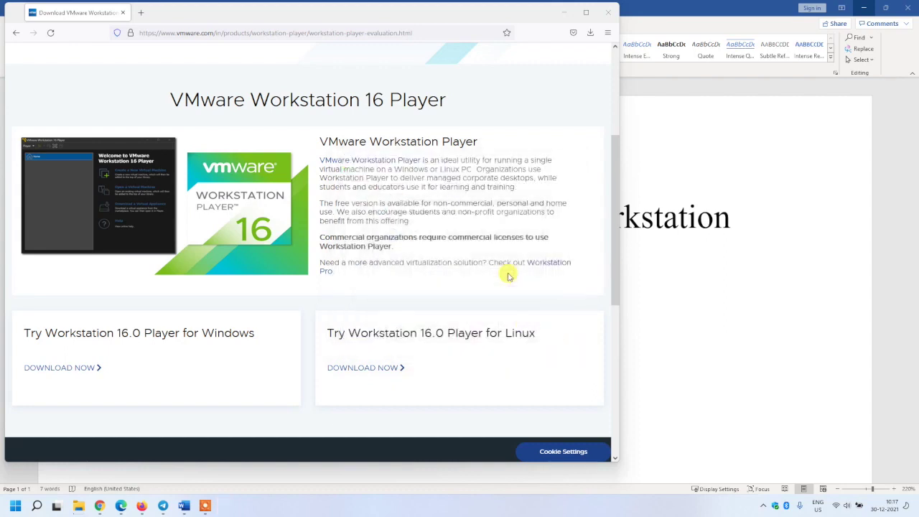
{"action": "left_click", "coordinate": [564, 13]}
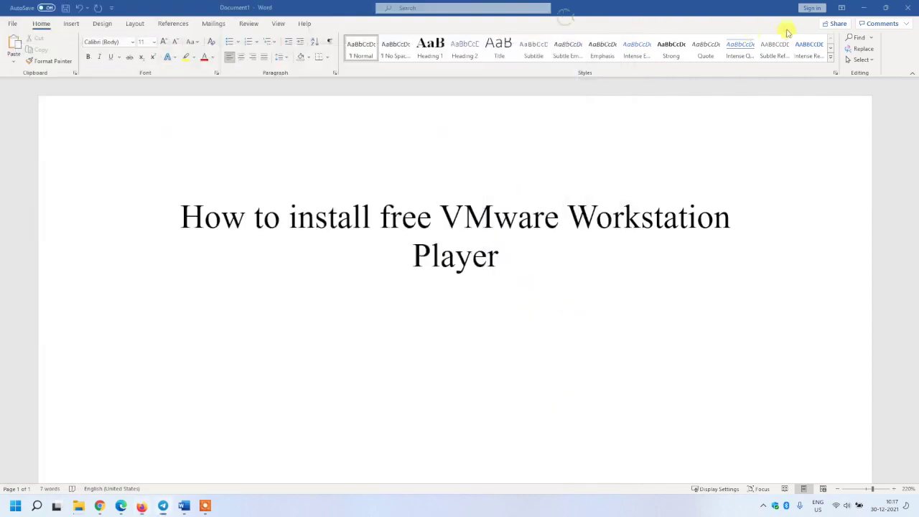
{"action": "left_click", "coordinate": [865, 11]}
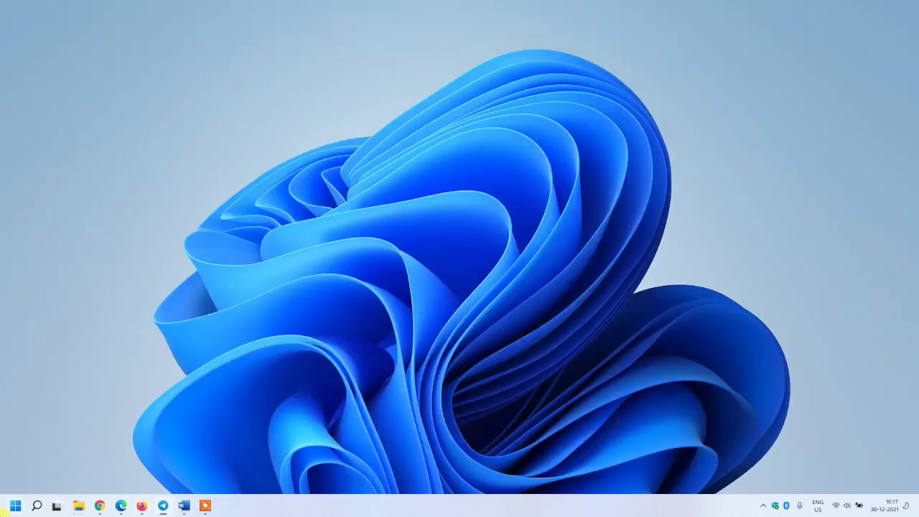
Step: Launch VMware Workstation Player and accept free non-commercial use
{"action": "left_click", "coordinate": [15, 505]}
{"action": "left_click", "coordinate": [95, 373]}
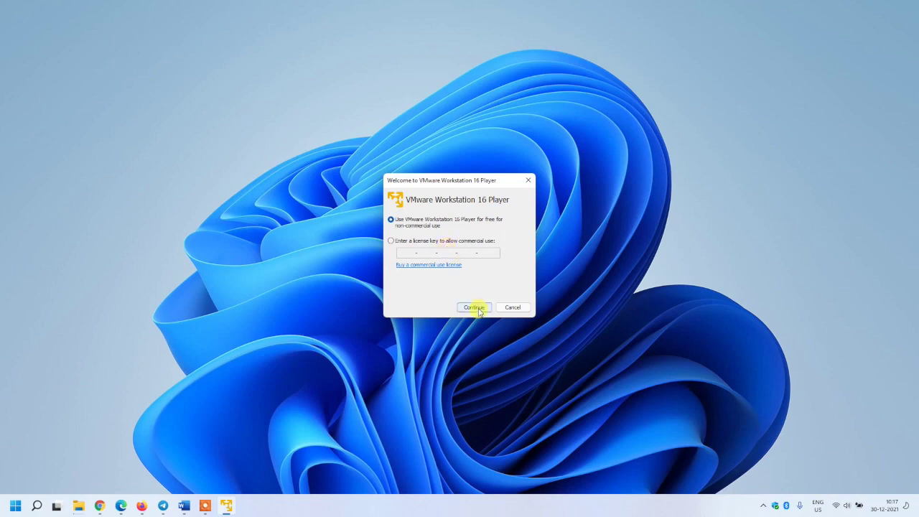
{"action": "left_click", "coordinate": [479, 309]}
{"action": "left_click", "coordinate": [474, 310]}
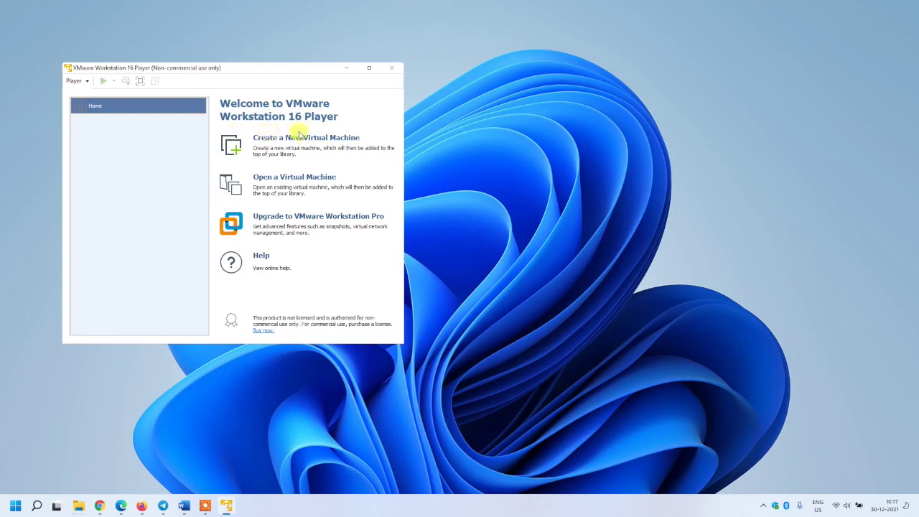
Step: Start a new virtual machine installing from E:\iso Files\Win10_version_1903
{"action": "left_click", "coordinate": [300, 136]}
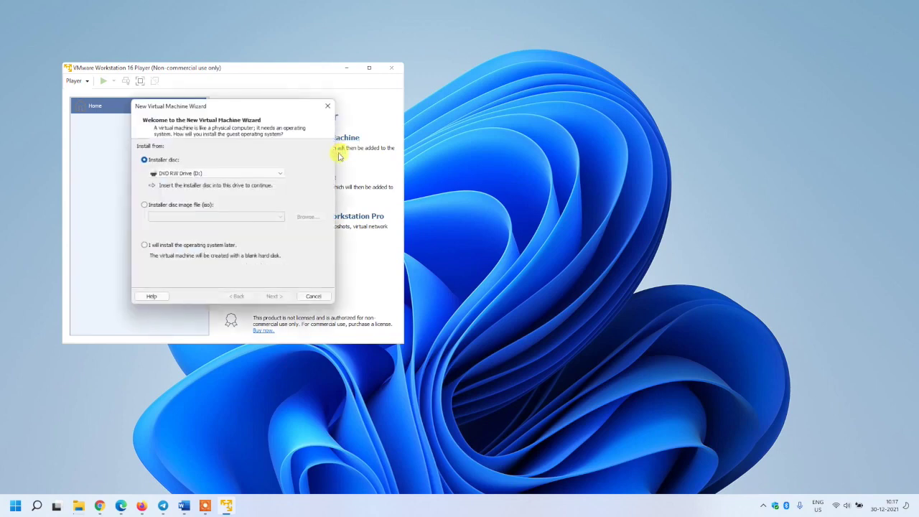
{"action": "left_click", "coordinate": [200, 206]}
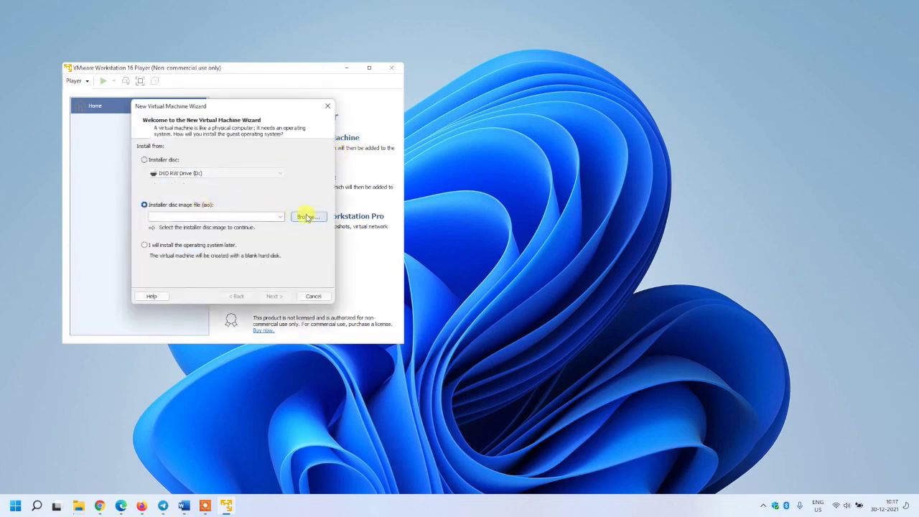
{"action": "left_click", "coordinate": [306, 217]}
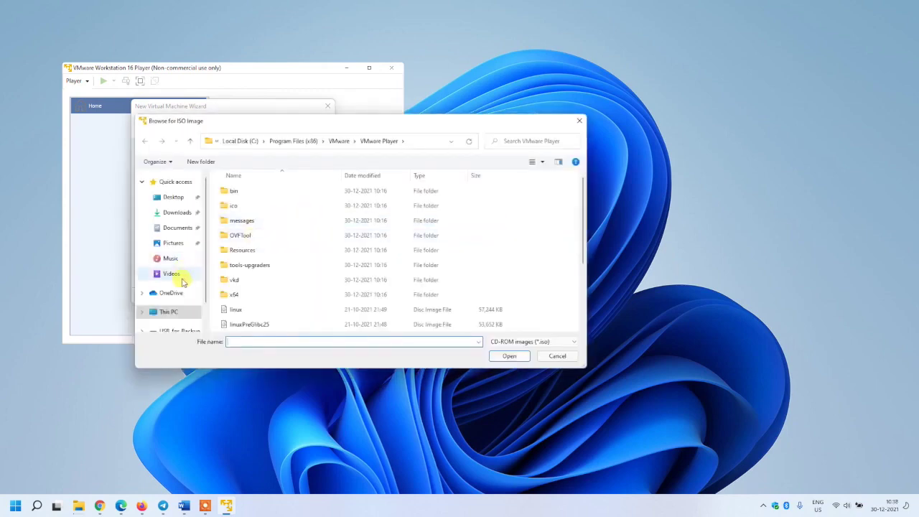
{"action": "scroll", "coordinate": [180, 293], "scroll_direction": "down", "scroll_amount": 2}
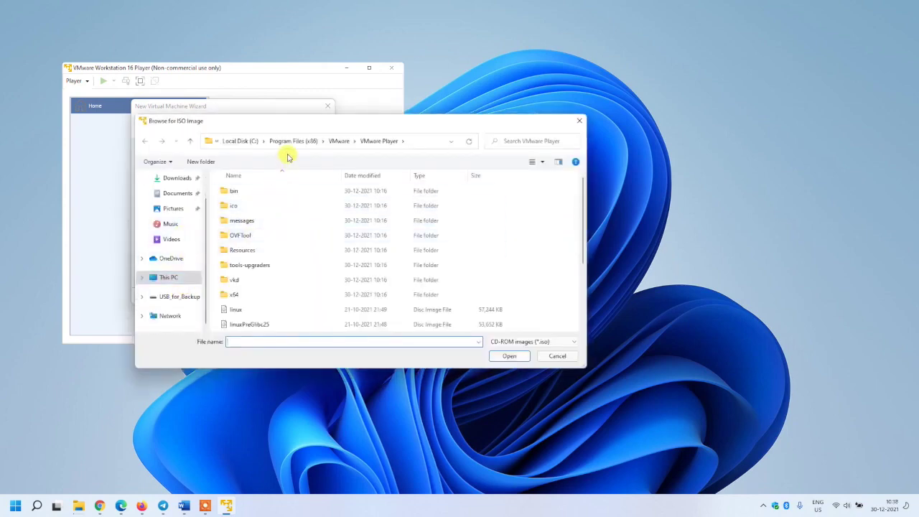
{"action": "left_click", "coordinate": [170, 277]}
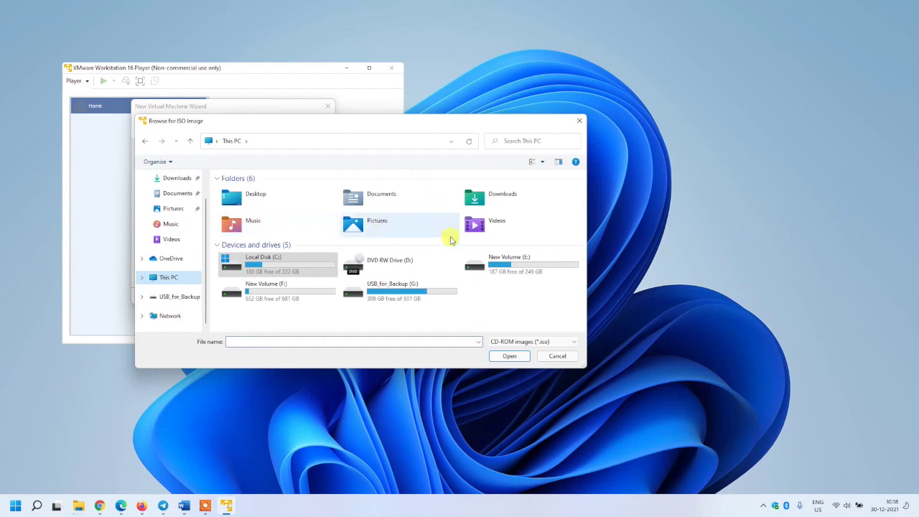
{"action": "double_click", "coordinate": [496, 263]}
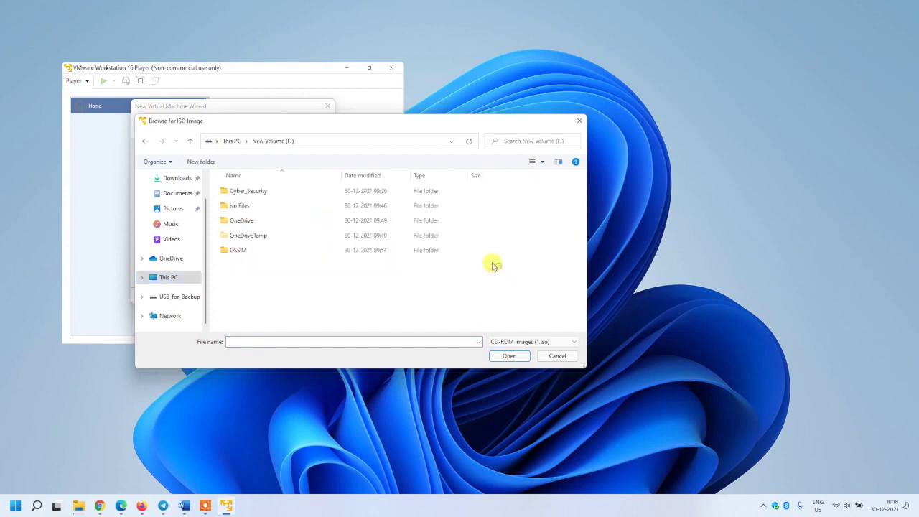
{"action": "double_click", "coordinate": [244, 207]}
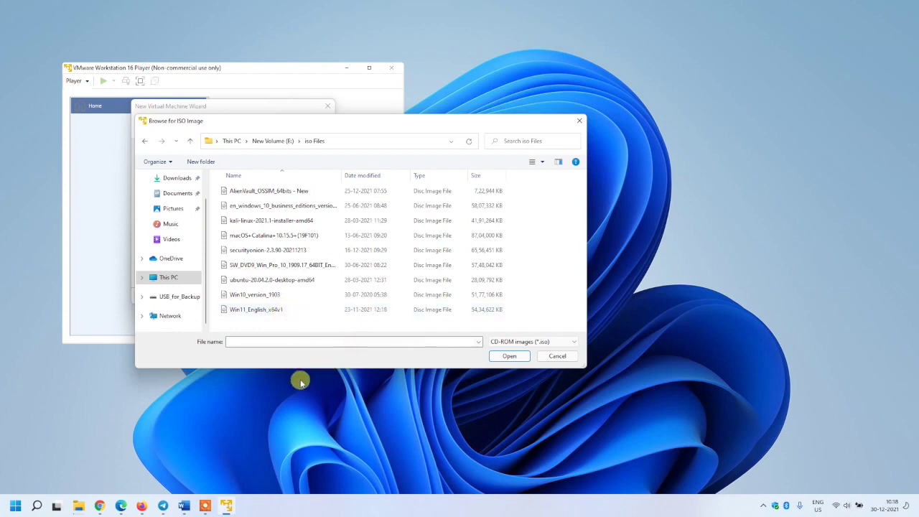
{"action": "left_click", "coordinate": [257, 309]}
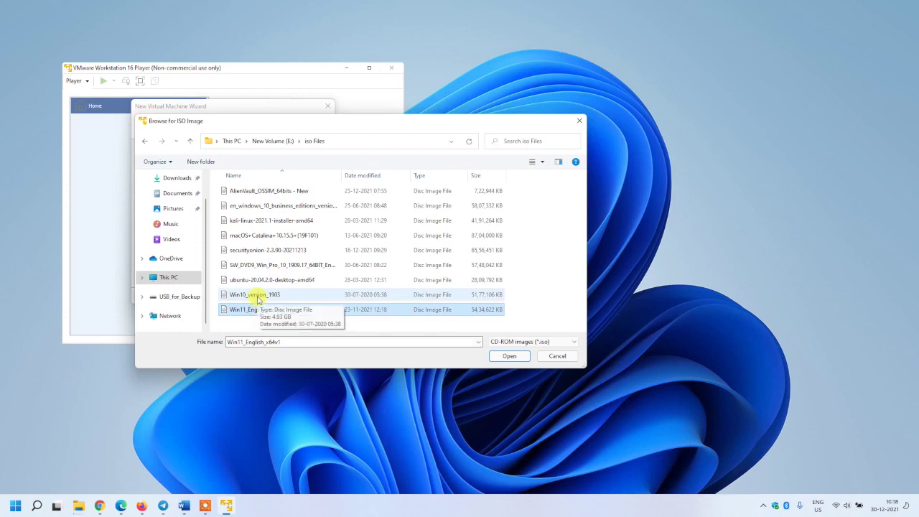
{"action": "left_click", "coordinate": [258, 299]}
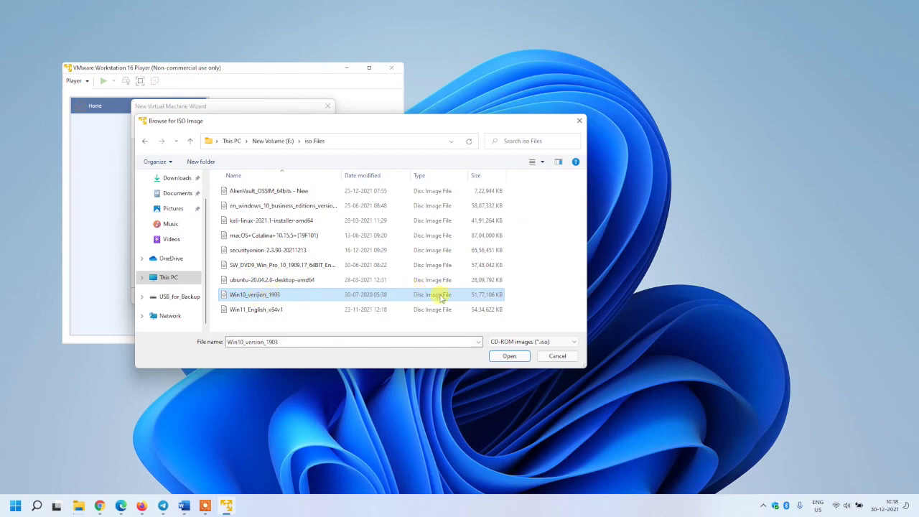
{"action": "left_click", "coordinate": [507, 357]}
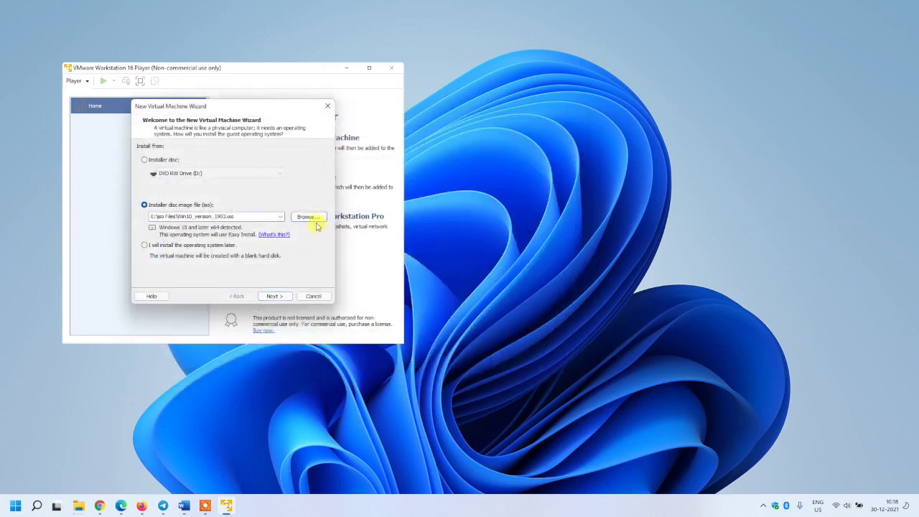
{"action": "left_click", "coordinate": [284, 296]}
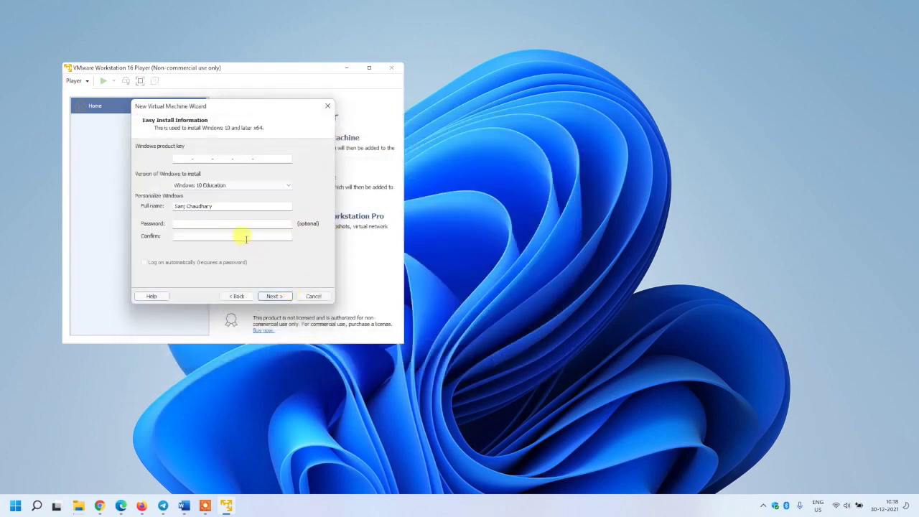
Step: Leave the product key blank and keep Windows 10 Education as the edition
{"action": "left_click", "coordinate": [229, 184]}
{"action": "left_click", "coordinate": [185, 157]}
{"action": "left_click", "coordinate": [274, 296]}
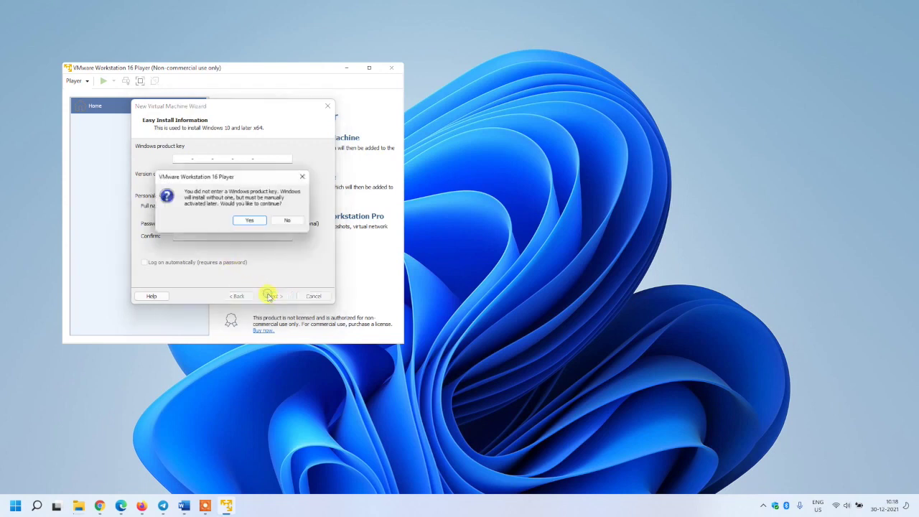
Step: Continue without a product key and shorten the virtual machine name to 'Windows 10'
{"action": "left_click", "coordinate": [255, 223]}
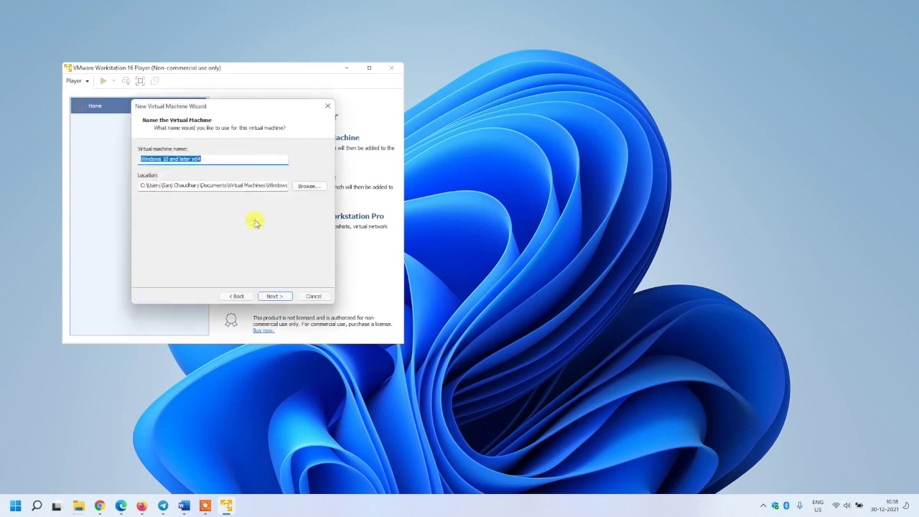
{"action": "left_click", "coordinate": [166, 159]}
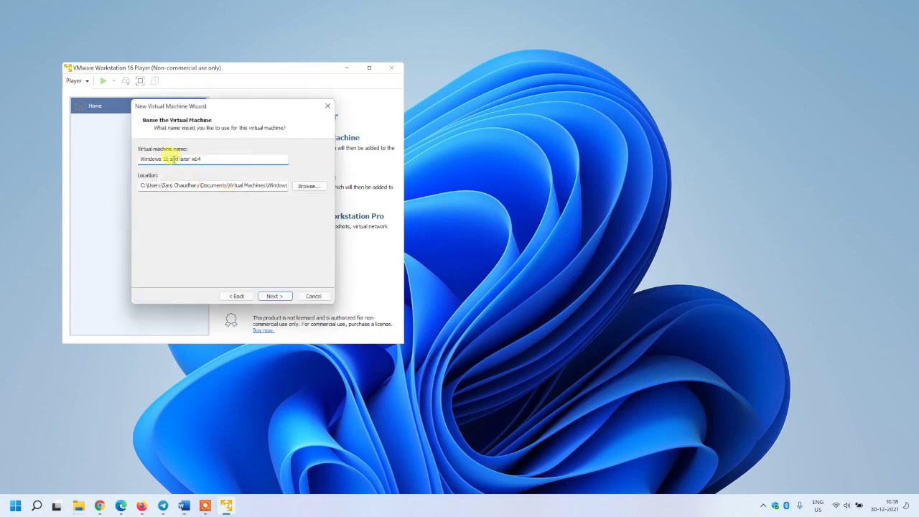
{"action": "left_click_drag", "start_coordinate": [171, 158], "coordinate": [228, 160]}
{"action": "key", "text": "BackSpace"}
Step: Set the location to a new Virtual_Machines_Installed folder on New Volume (E:)
{"action": "left_click", "coordinate": [319, 189]}
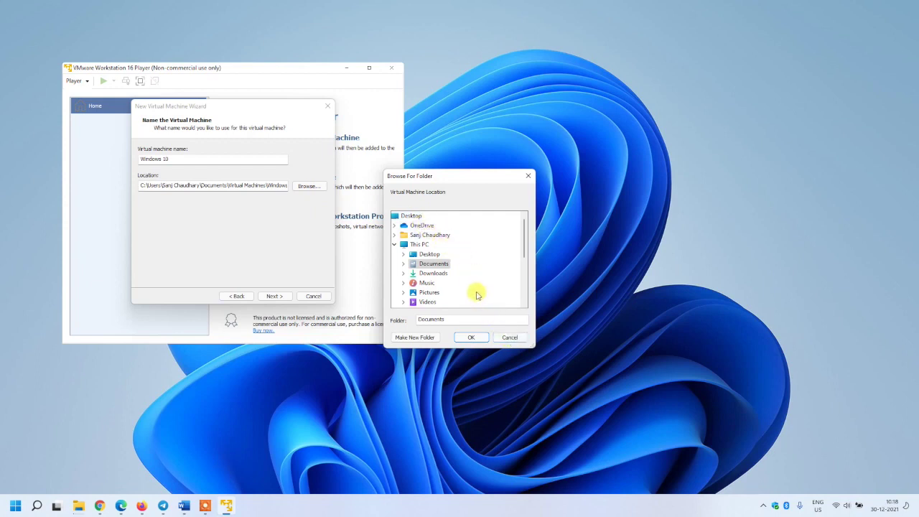
{"action": "scroll", "coordinate": [478, 299], "scroll_direction": "down", "scroll_amount": 3}
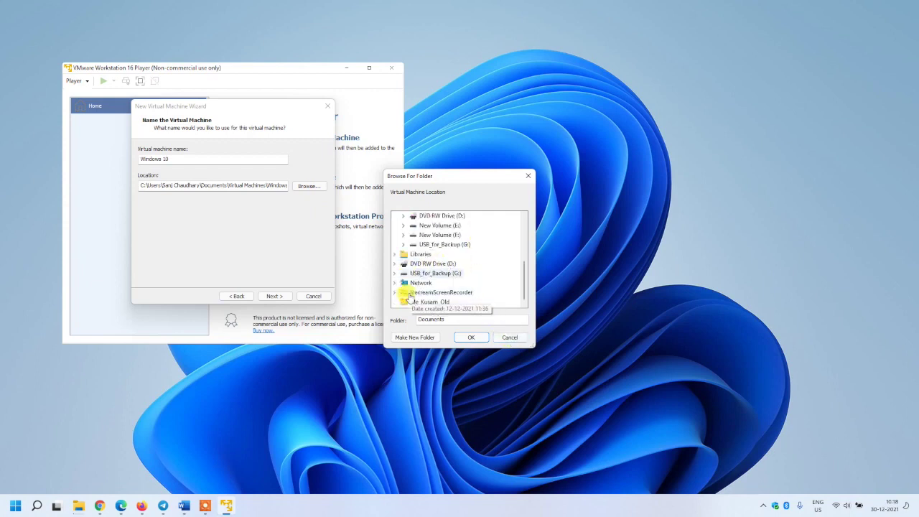
{"action": "scroll", "coordinate": [404, 291], "scroll_direction": "up", "scroll_amount": 1}
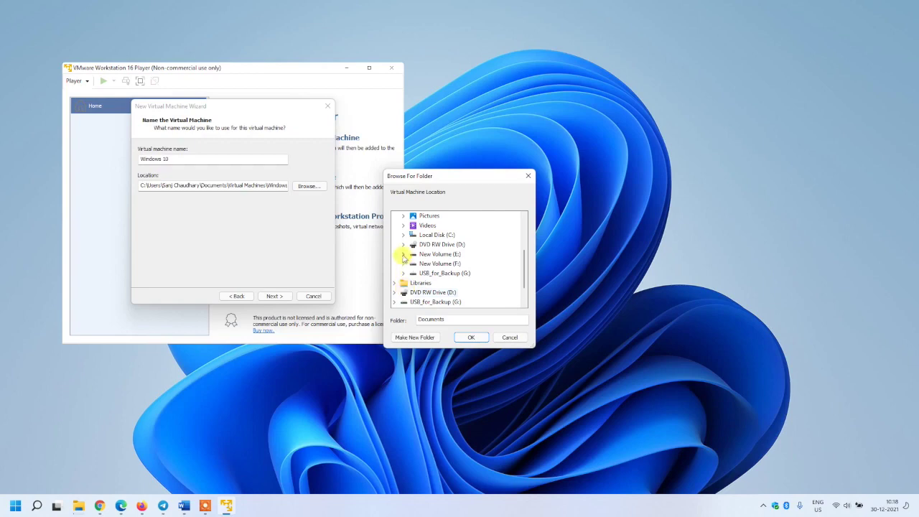
{"action": "left_click", "coordinate": [403, 255]}
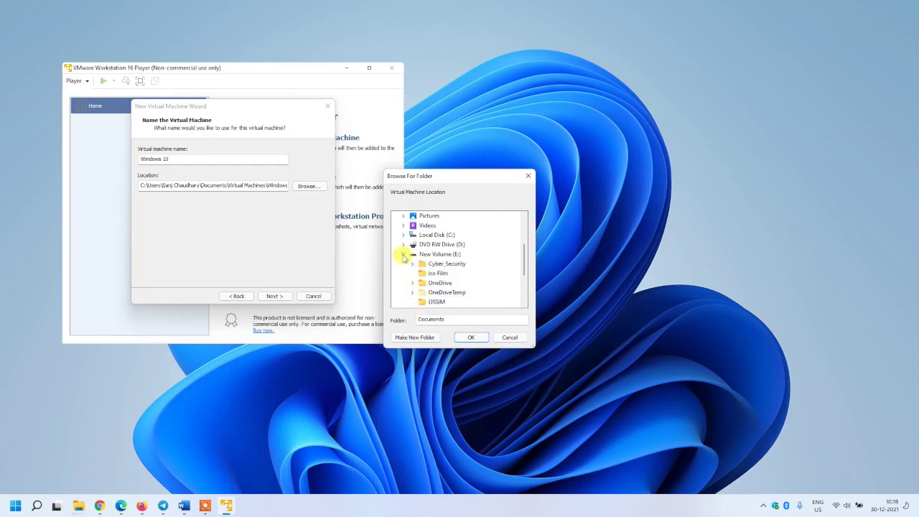
{"action": "scroll", "coordinate": [460, 280], "scroll_direction": "down", "scroll_amount": 1}
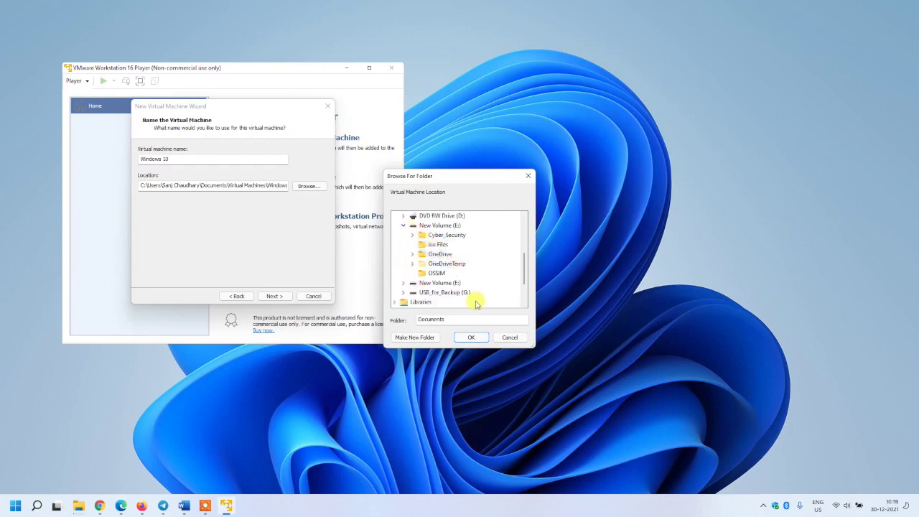
{"action": "left_click", "coordinate": [438, 227]}
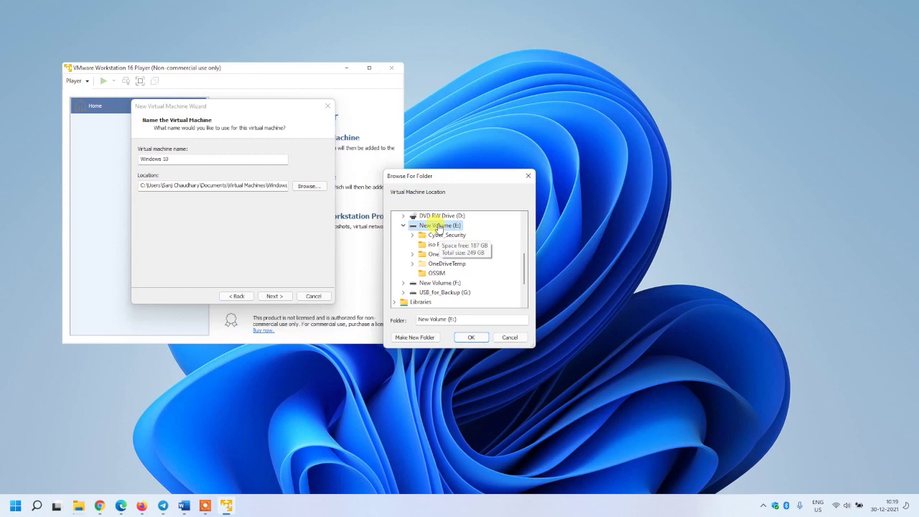
{"action": "left_click", "coordinate": [422, 338]}
{"action": "type", "text": "V"}
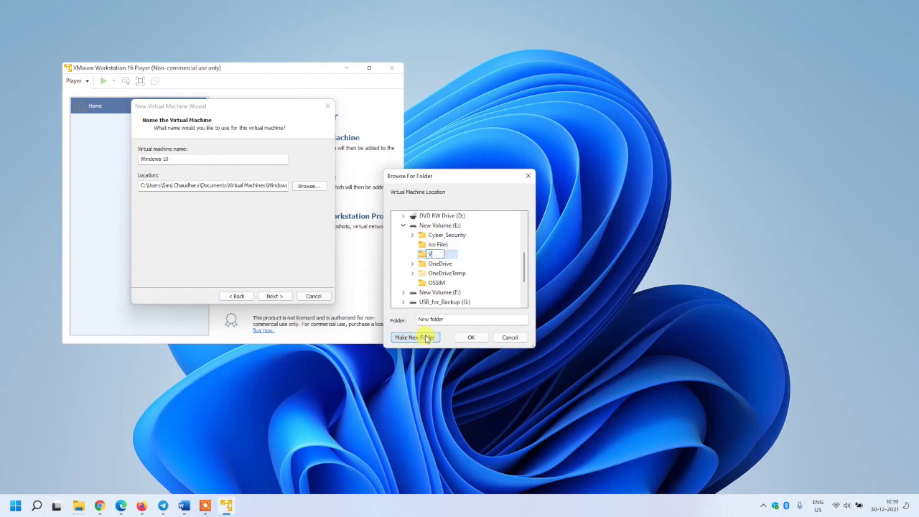
{"action": "type", "text": "irtual_"}
{"action": "type", "text": "Machine"}
{"action": "type", "text": "s_Installed"}
{"action": "left_click", "coordinate": [471, 337]}
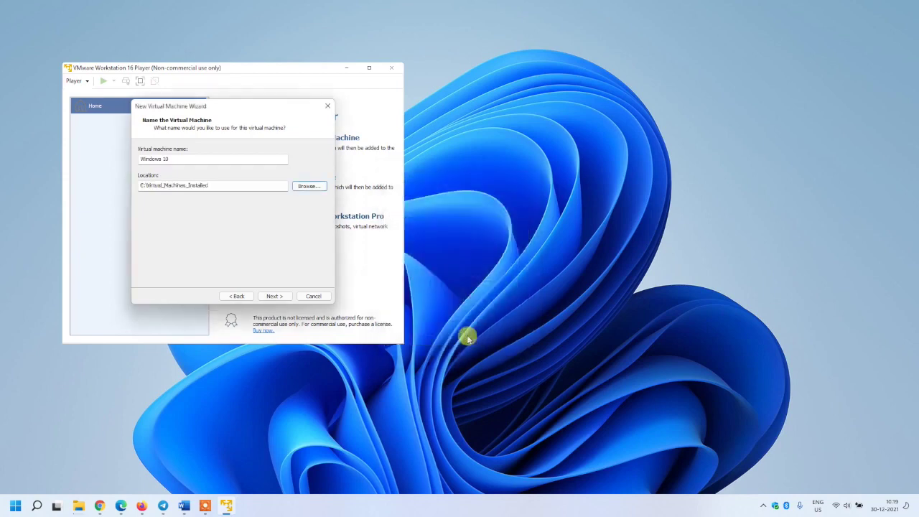
Step: Set the maximum disk size to 100 GB, split into multiple files
{"action": "left_click", "coordinate": [274, 295]}
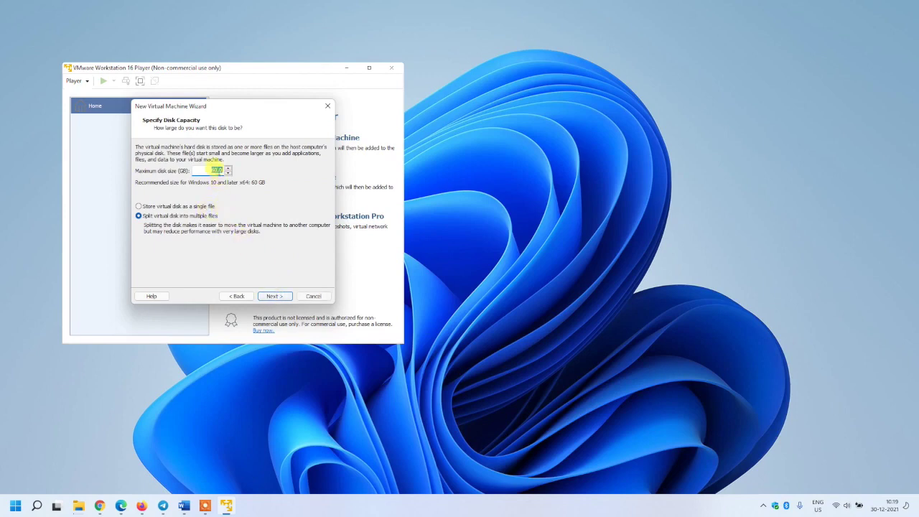
{"action": "type", "text": "10"}
{"action": "left_click", "coordinate": [275, 297]}
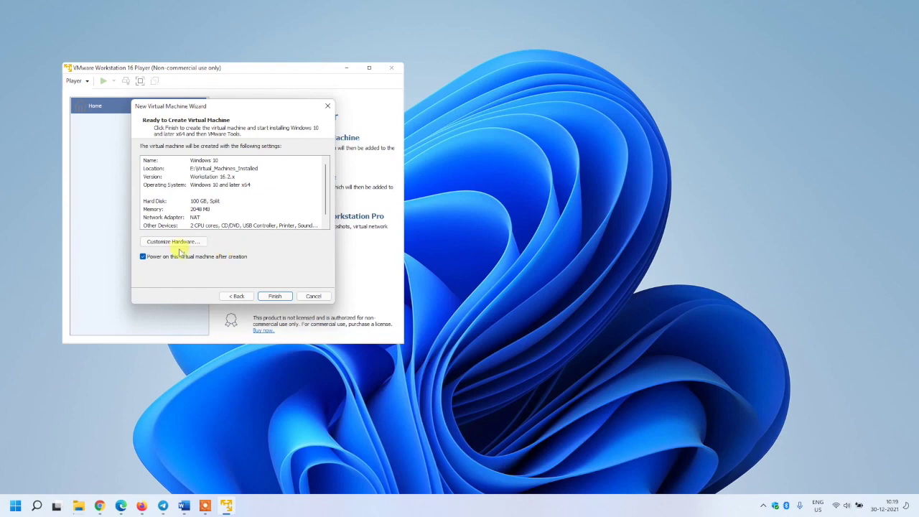
{"action": "left_click", "coordinate": [181, 242]}
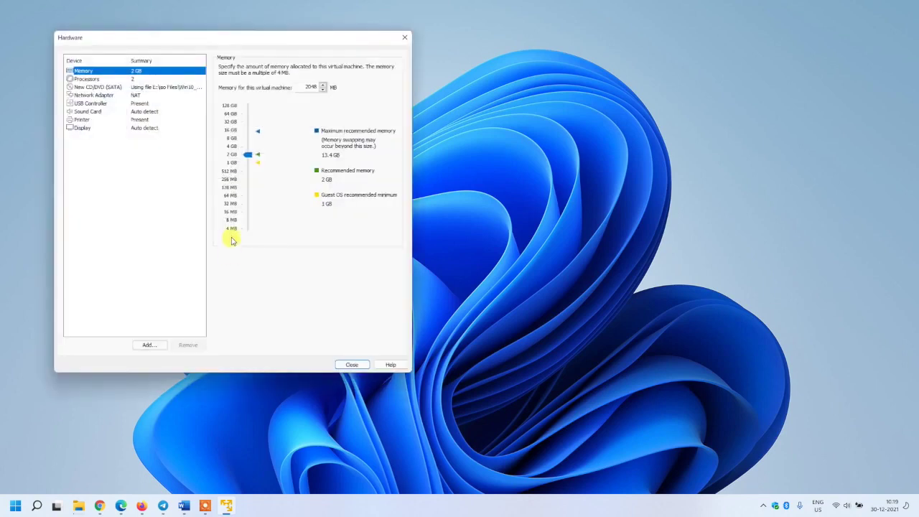
Step: Give the virtual machine 4 GB of memory and one processor core
{"action": "left_click", "coordinate": [247, 156]}
{"action": "left_click_drag", "start_coordinate": [247, 156], "coordinate": [248, 149]}
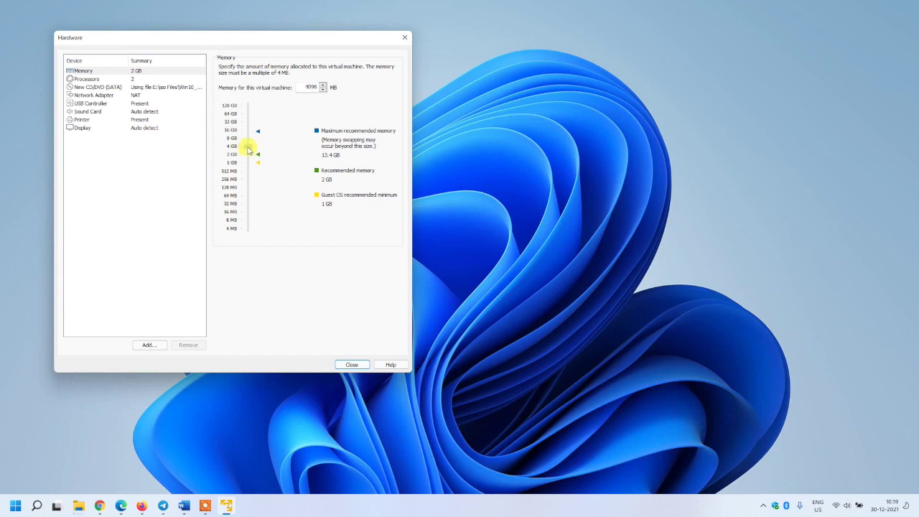
{"action": "left_click", "coordinate": [154, 78]}
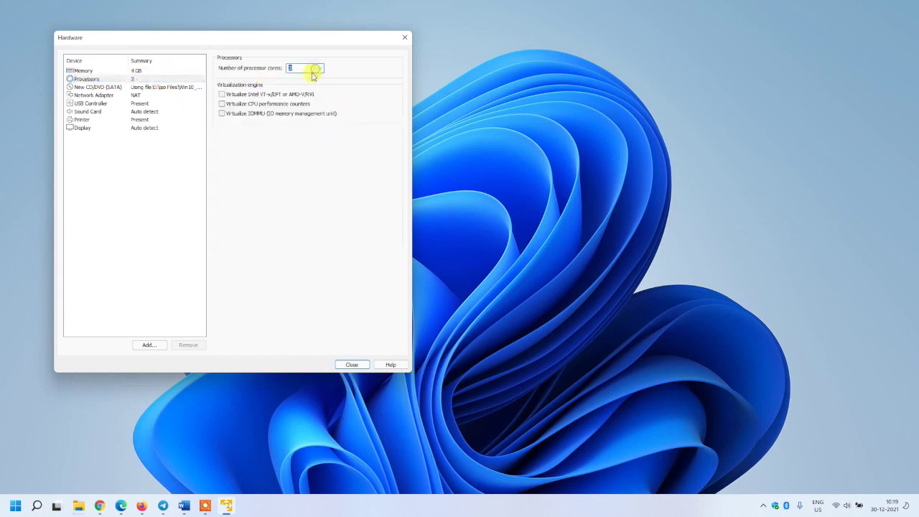
{"action": "left_click", "coordinate": [317, 69]}
{"action": "left_click", "coordinate": [311, 76]}
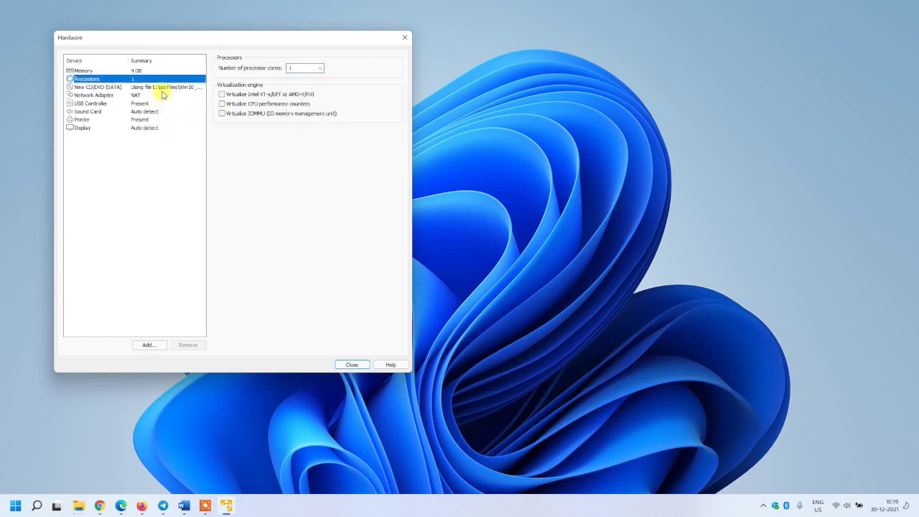
Step: Remove the printer from the virtual machine's hardware
{"action": "left_click", "coordinate": [160, 95]}
{"action": "left_click", "coordinate": [150, 105]}
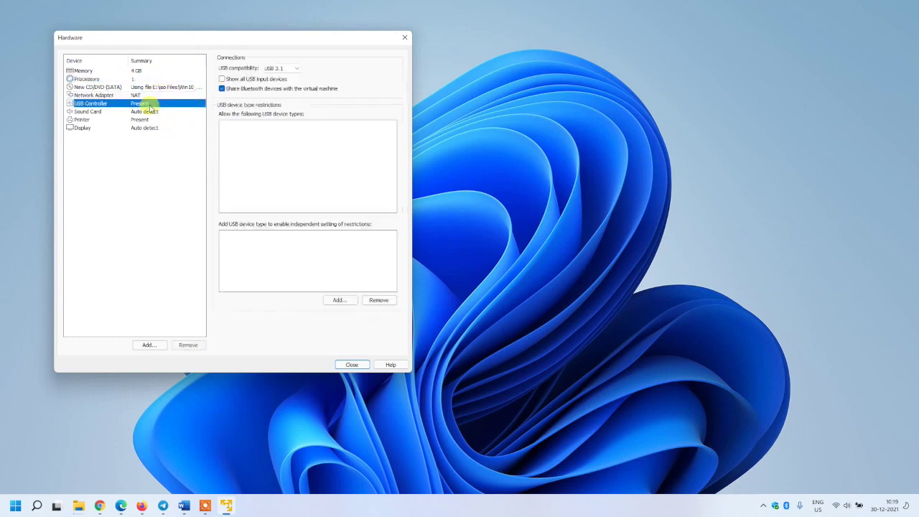
{"action": "left_click", "coordinate": [148, 95]}
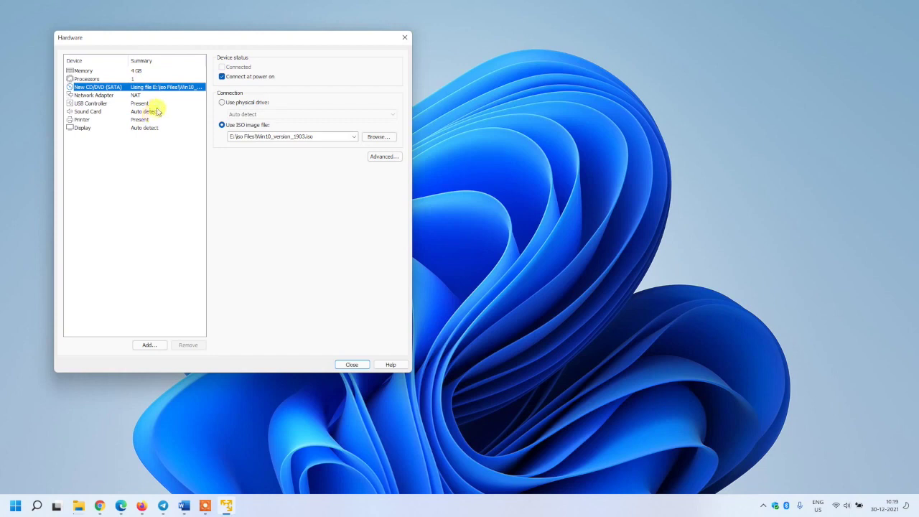
{"action": "left_click", "coordinate": [153, 104]}
{"action": "left_click", "coordinate": [152, 119]}
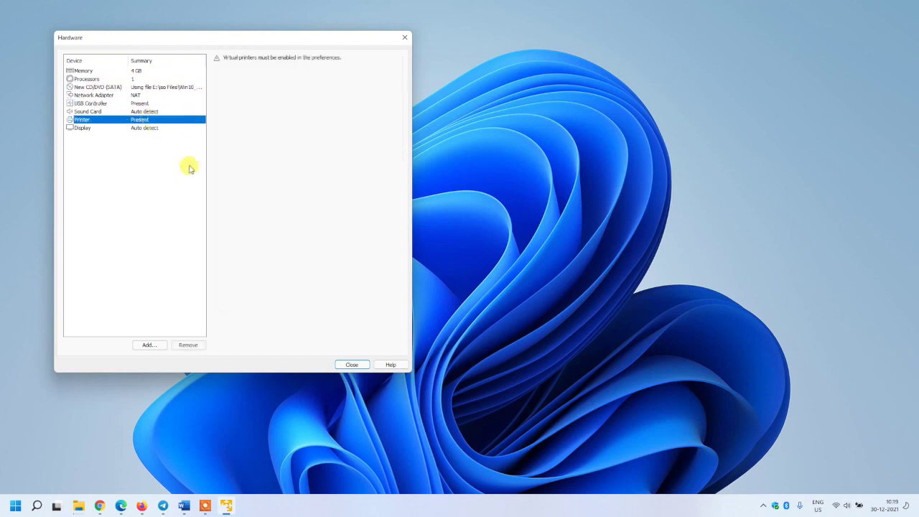
{"action": "left_click", "coordinate": [188, 345]}
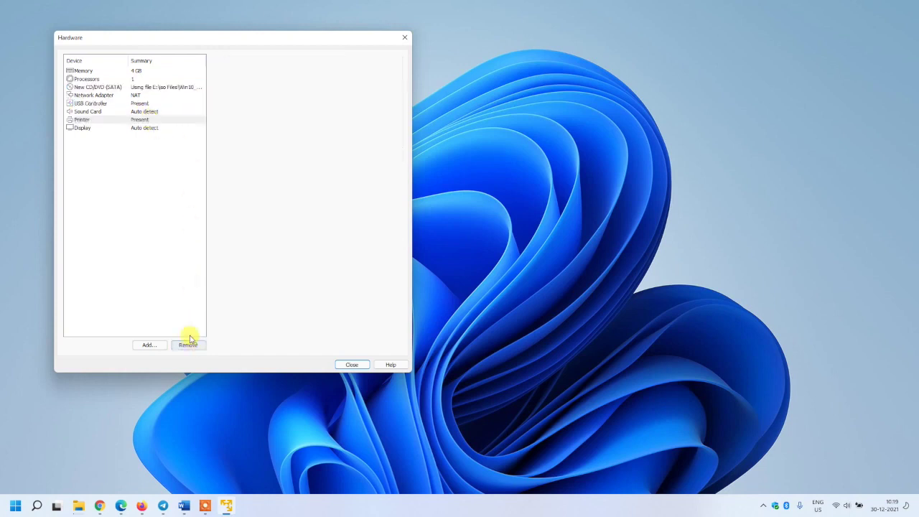
Step: Remove the USB controller and close the hardware settings
{"action": "left_click", "coordinate": [133, 112]}
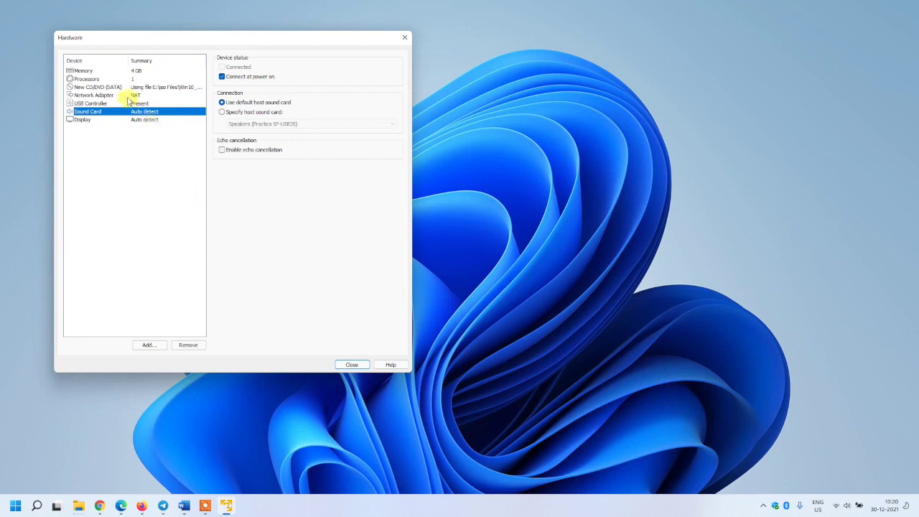
{"action": "left_click", "coordinate": [129, 103]}
{"action": "left_click", "coordinate": [188, 345]}
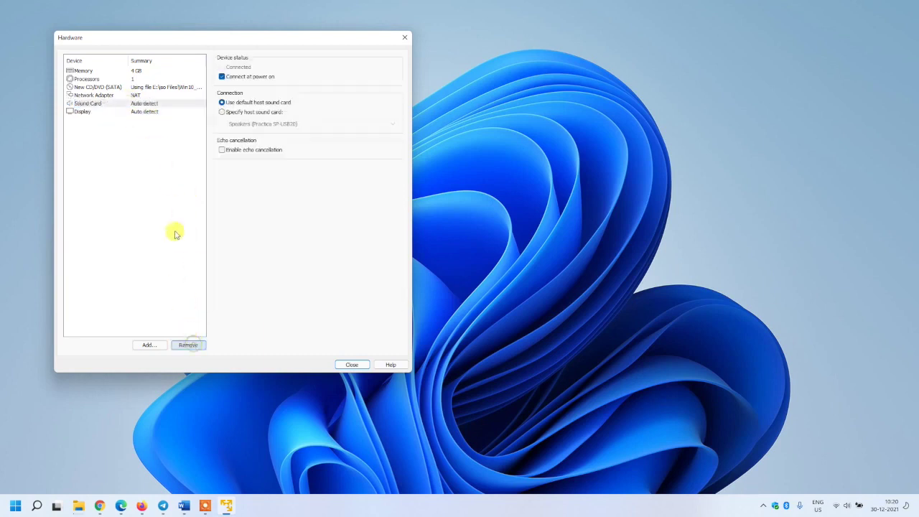
{"action": "left_click", "coordinate": [118, 95]}
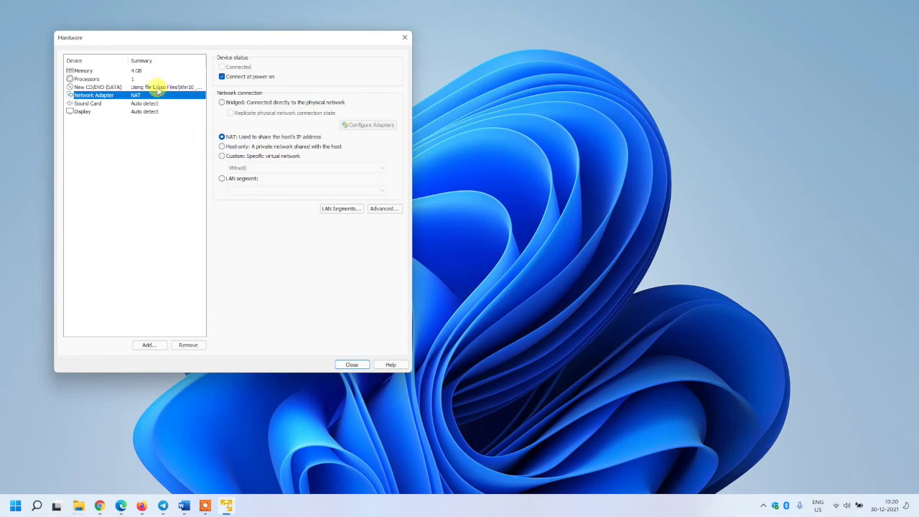
{"action": "left_click", "coordinate": [129, 87]}
{"action": "left_click", "coordinate": [352, 365]}
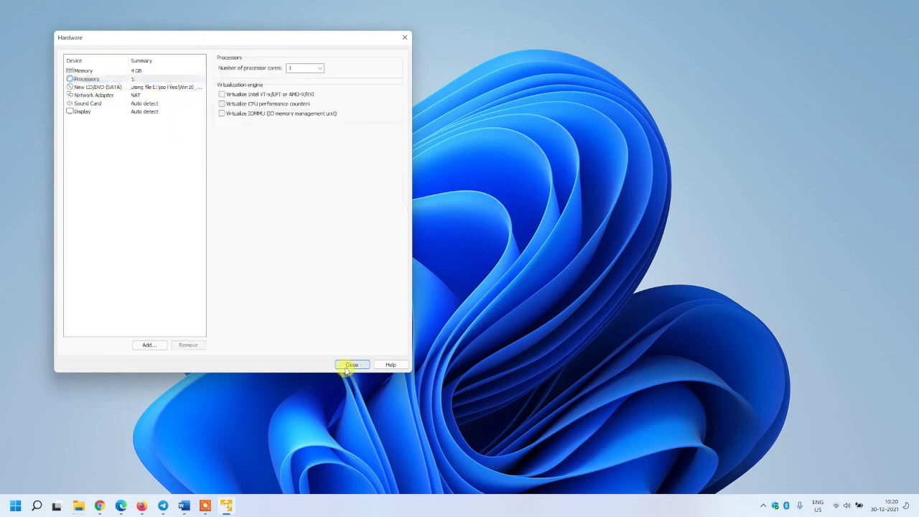
{"action": "left_click", "coordinate": [209, 176]}
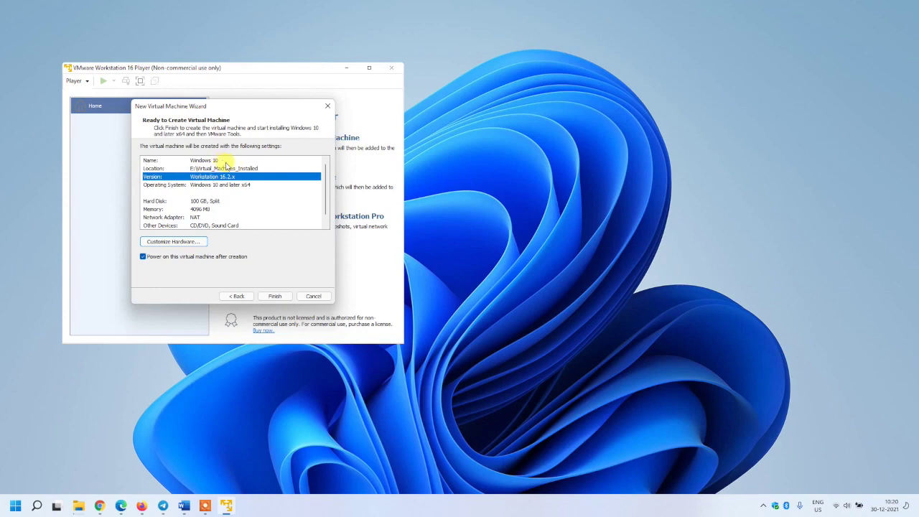
Step: Check the hard disk and memory rows in the summary, then finish creating the machine
{"action": "left_click", "coordinate": [210, 202]}
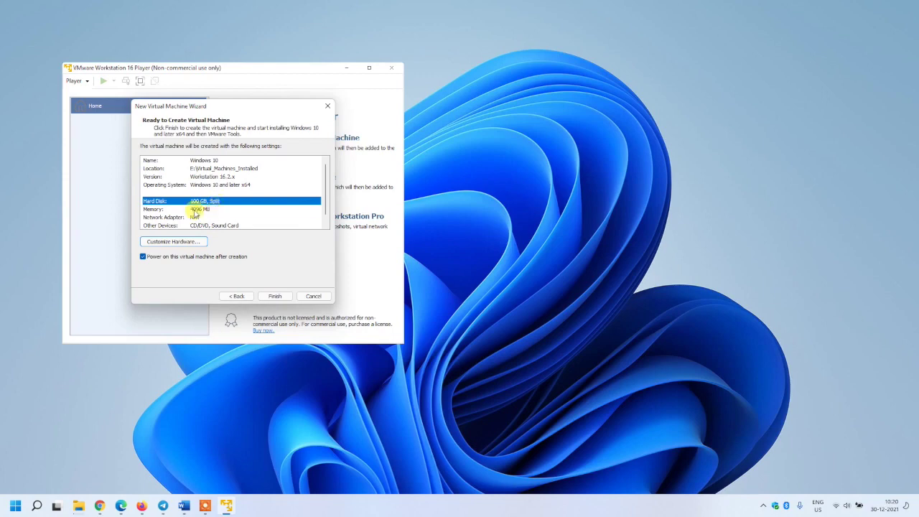
{"action": "left_click", "coordinate": [196, 209]}
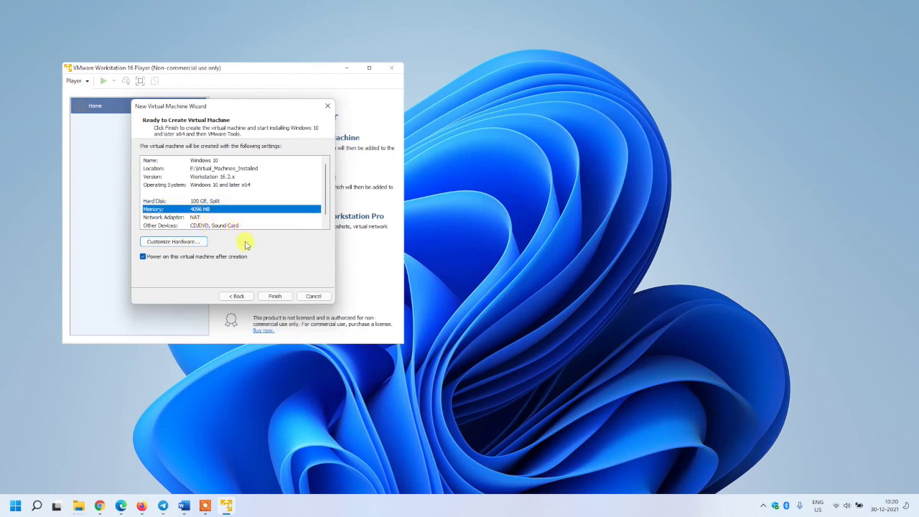
{"action": "left_click", "coordinate": [273, 296]}
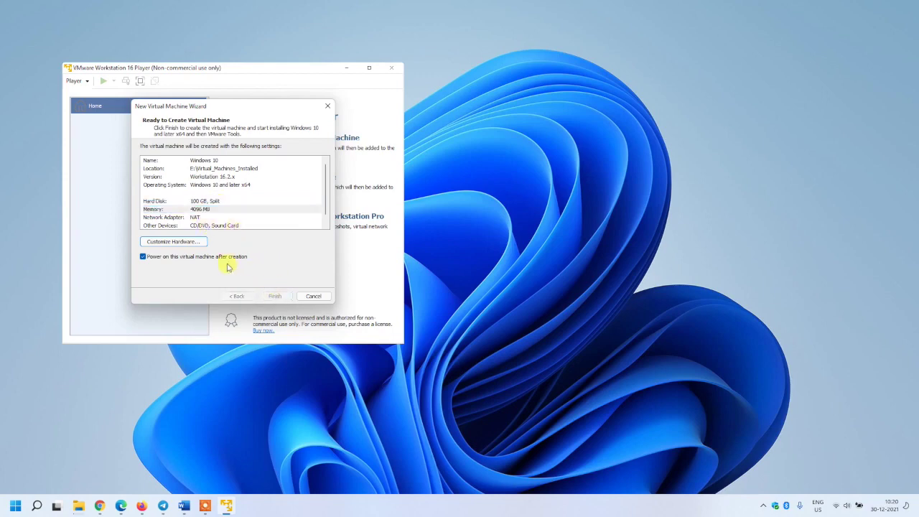